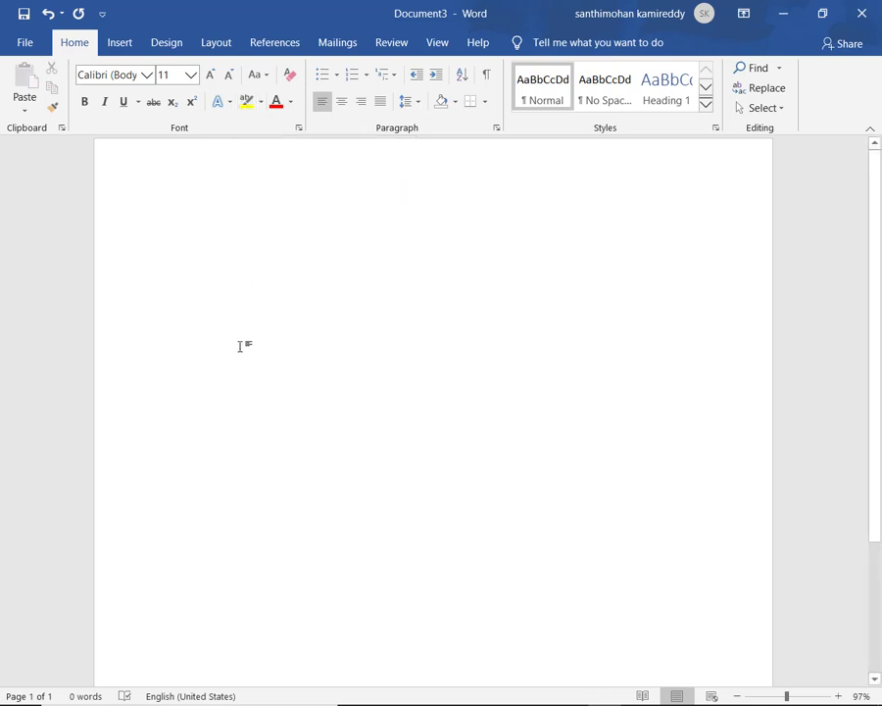
Finish typing 'Hello word', select the line and enlarge it from 11 pt to 22 pt
{"action": "type", "text": "he"}
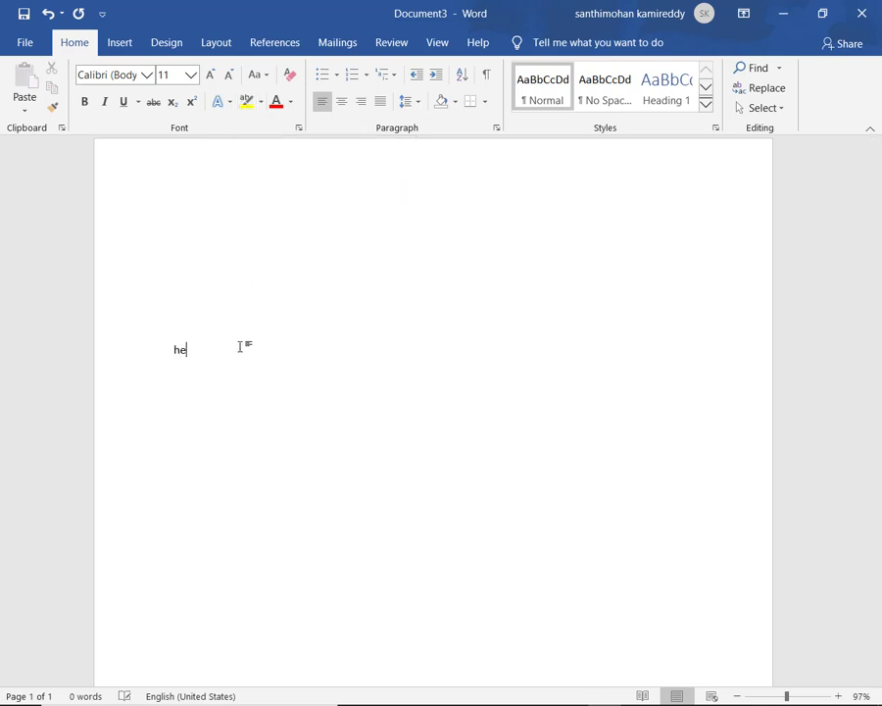
{"action": "type", "text": " wor"}
{"action": "key", "text": "ctrl+a"}
{"action": "key", "text": "ctrl+shift+period"}
{"action": "key", "text": "ctrl+shift+period"}
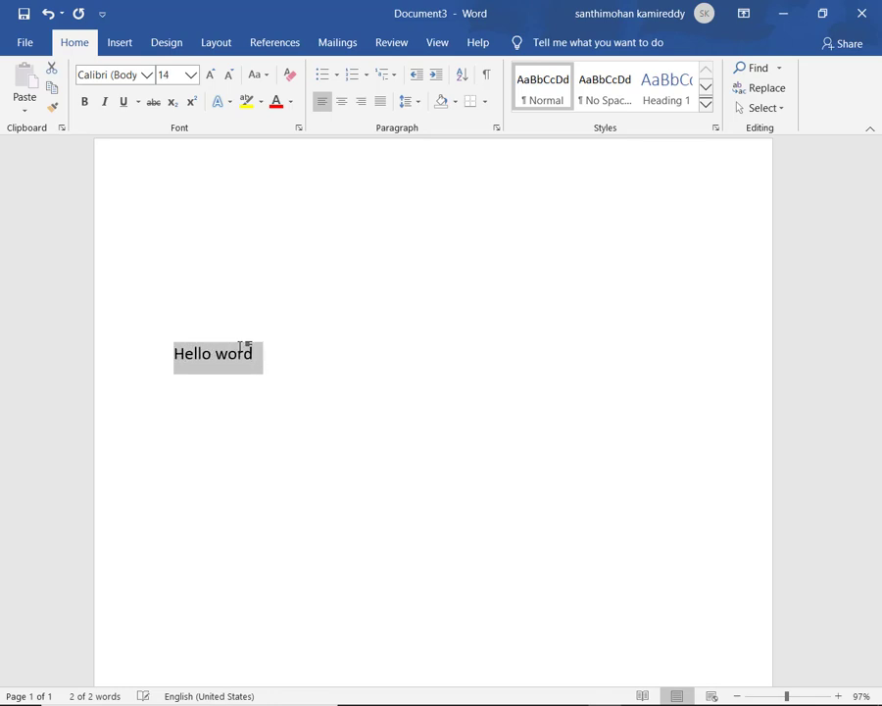
{"action": "key", "text": "ctrl+shift+period"}
{"action": "key", "text": "ctrl+shift+period"}
{"action": "key", "text": "ctrl+shift+period"}
{"action": "key", "text": "ctrl+shift+period"}
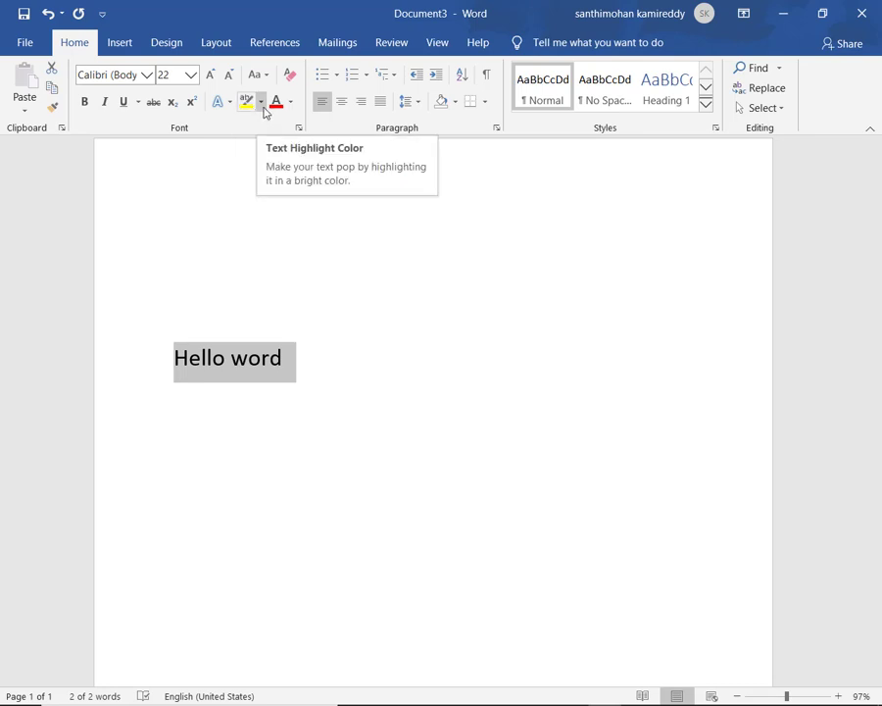
Apply a Red text highlight to 'Hello word' and deselect it
{"action": "left_click", "coordinate": [262, 105]}
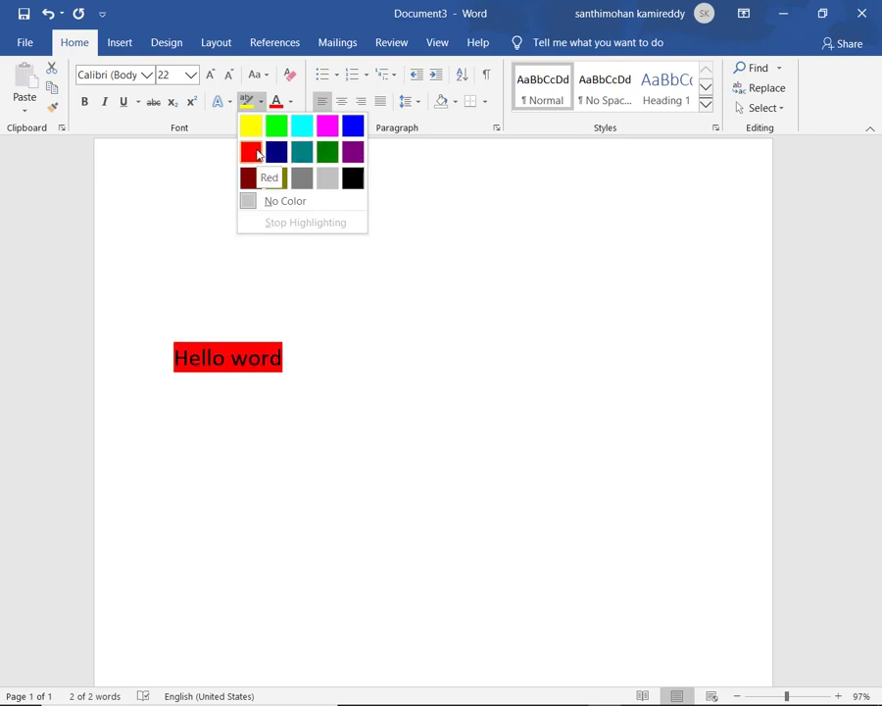
{"action": "left_click", "coordinate": [258, 154]}
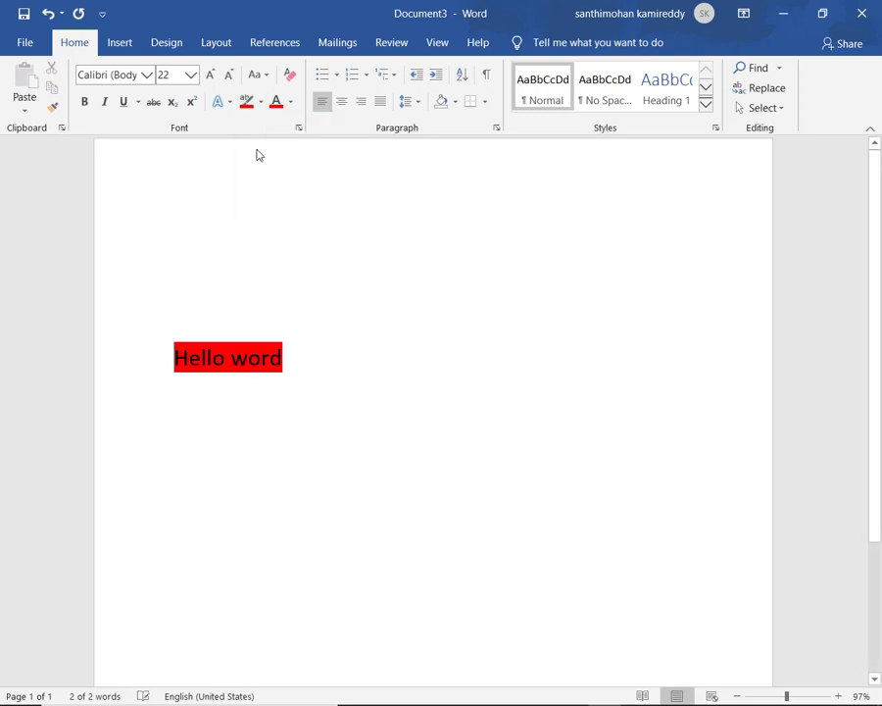
{"action": "left_click", "coordinate": [299, 277]}
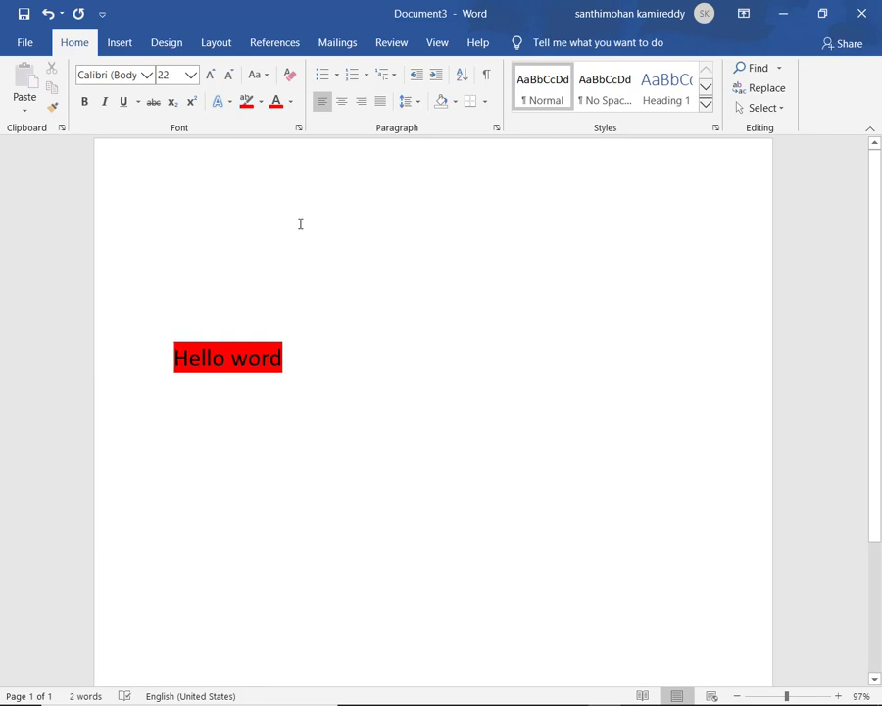
Select the 22 pt 'Hello word' text and show the Font Color palette for it
{"action": "left_click", "coordinate": [290, 102]}
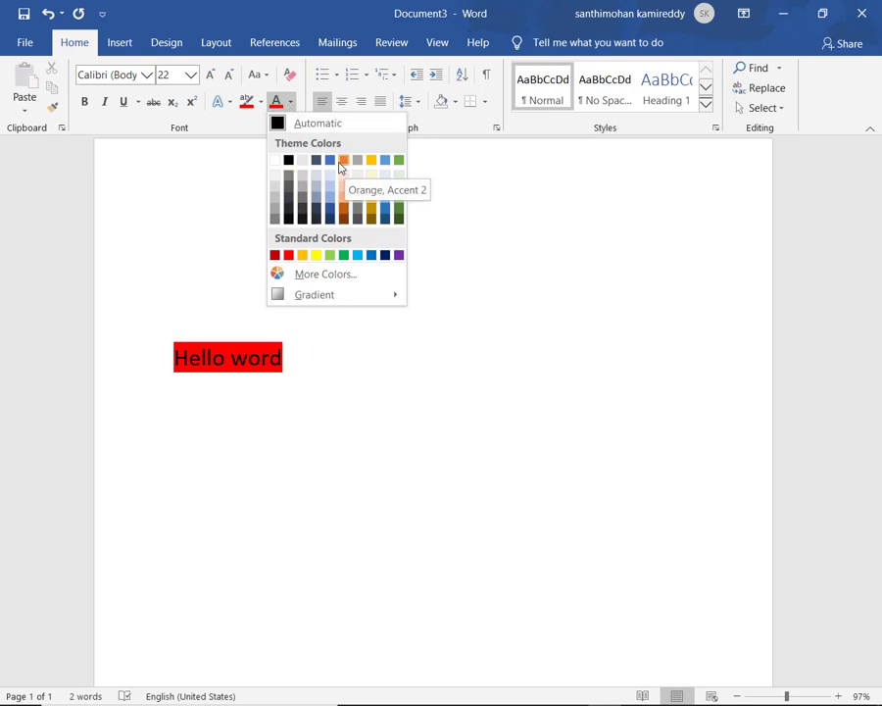
{"action": "left_click", "coordinate": [300, 372]}
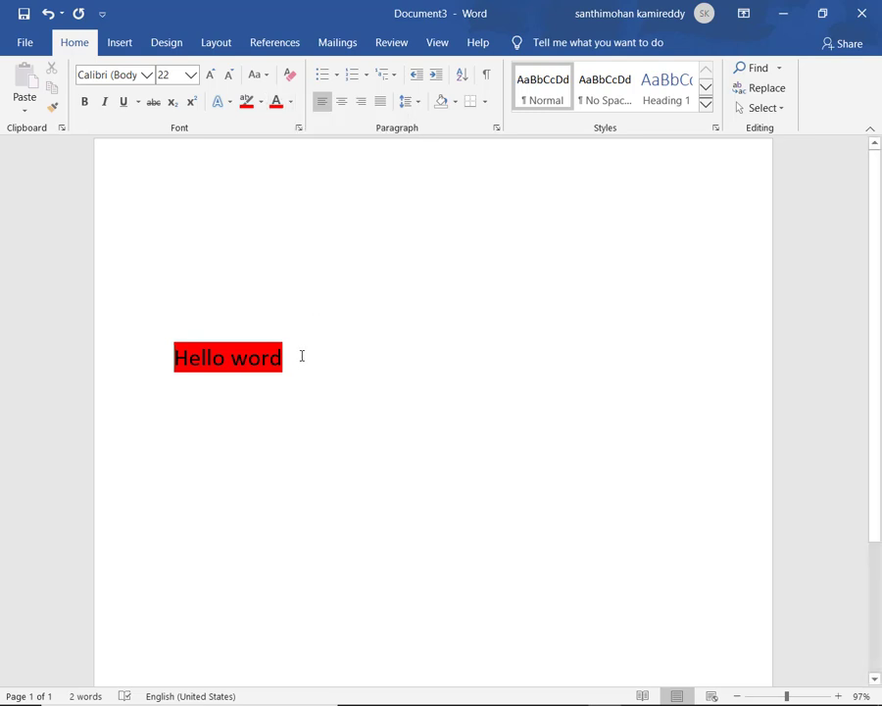
{"action": "left_click_drag", "start_coordinate": [298, 365], "coordinate": [174, 361]}
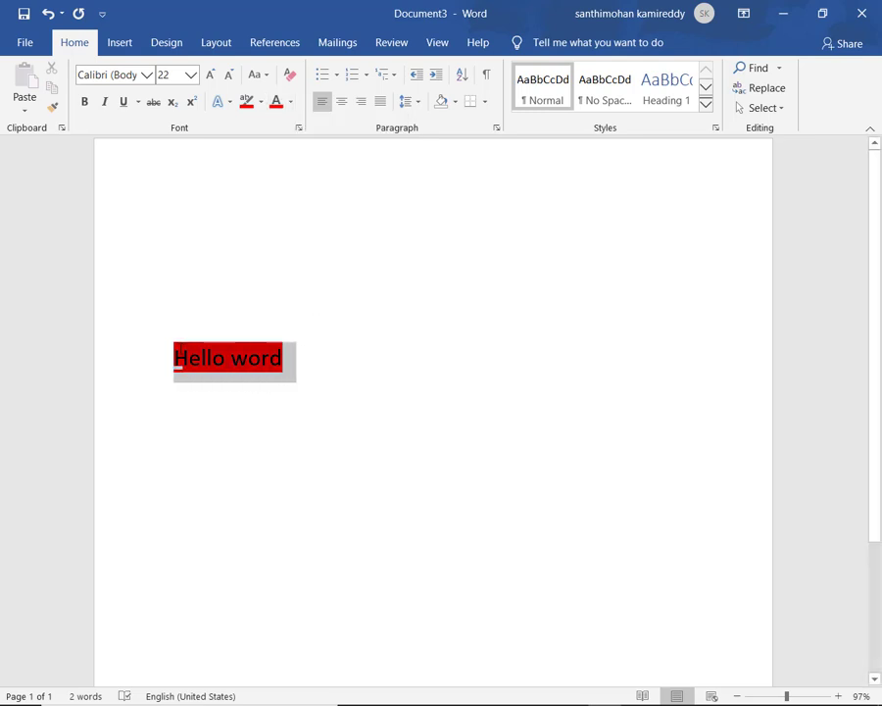
{"action": "left_click", "coordinate": [294, 104]}
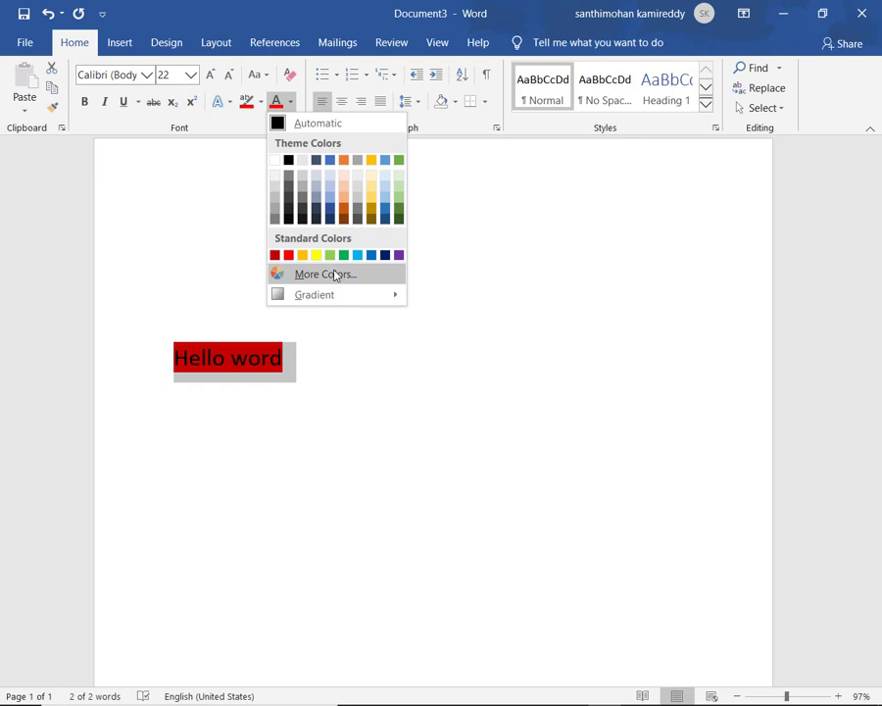
Colour the text yellow-green, then refine it to custom RGB 202, 227, 181 and reselect the line
{"action": "left_click", "coordinate": [328, 275]}
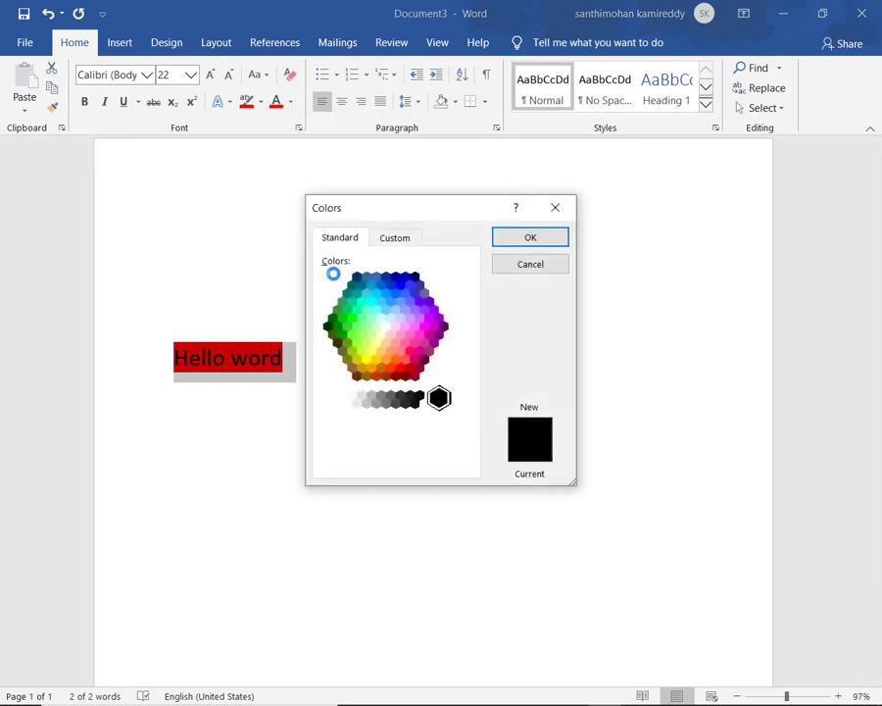
{"action": "double_click", "coordinate": [369, 327]}
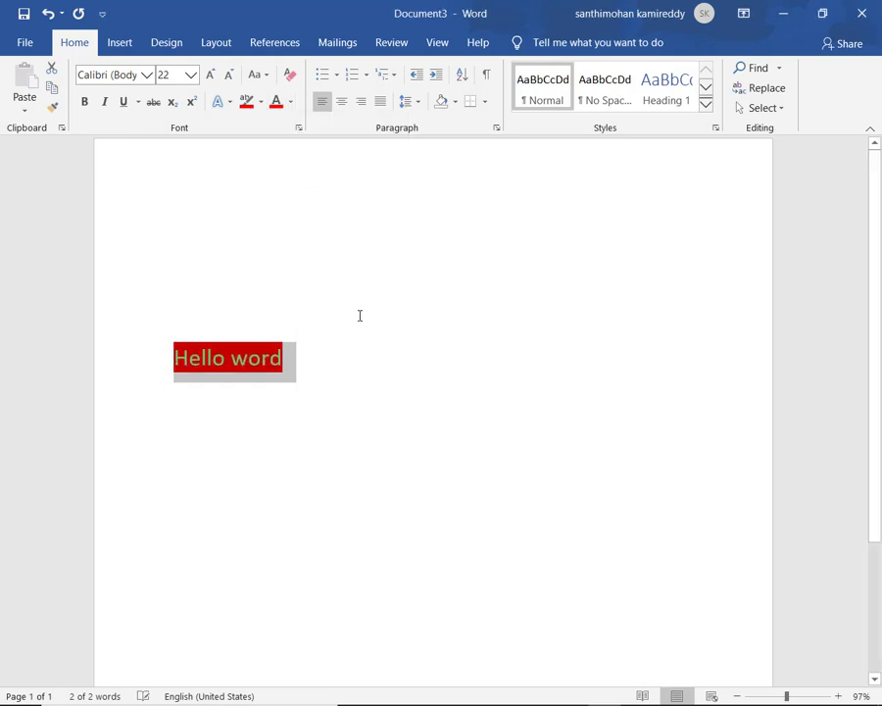
{"action": "left_click", "coordinate": [291, 101]}
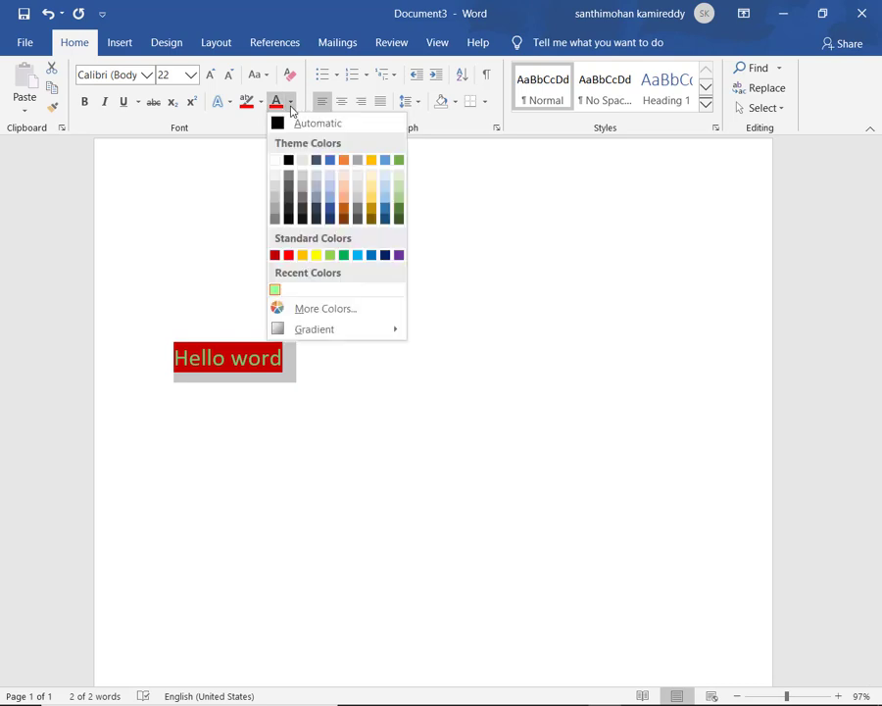
{"action": "left_click", "coordinate": [329, 310]}
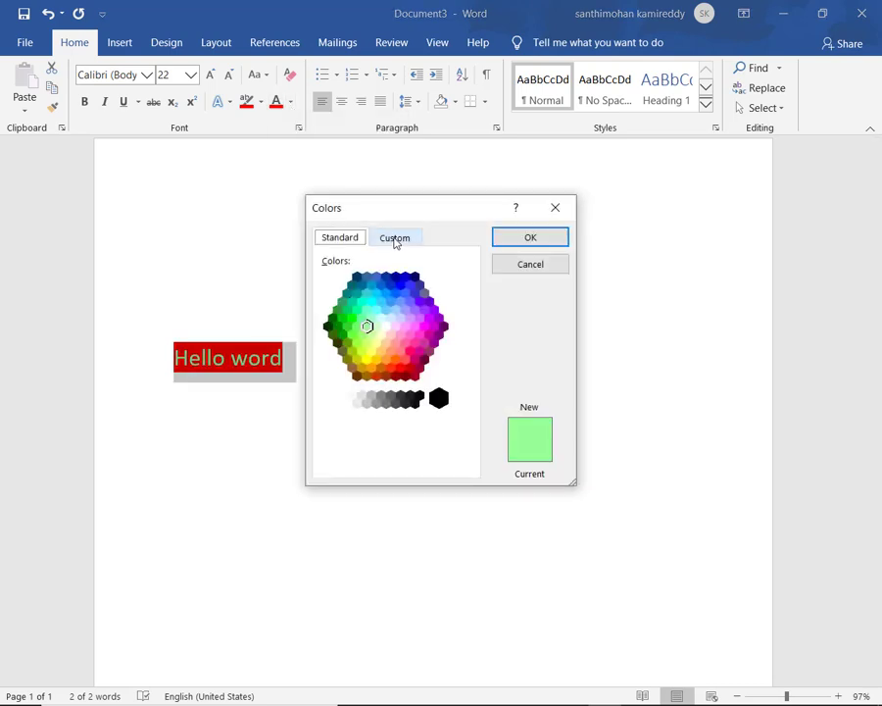
{"action": "left_click", "coordinate": [396, 240]}
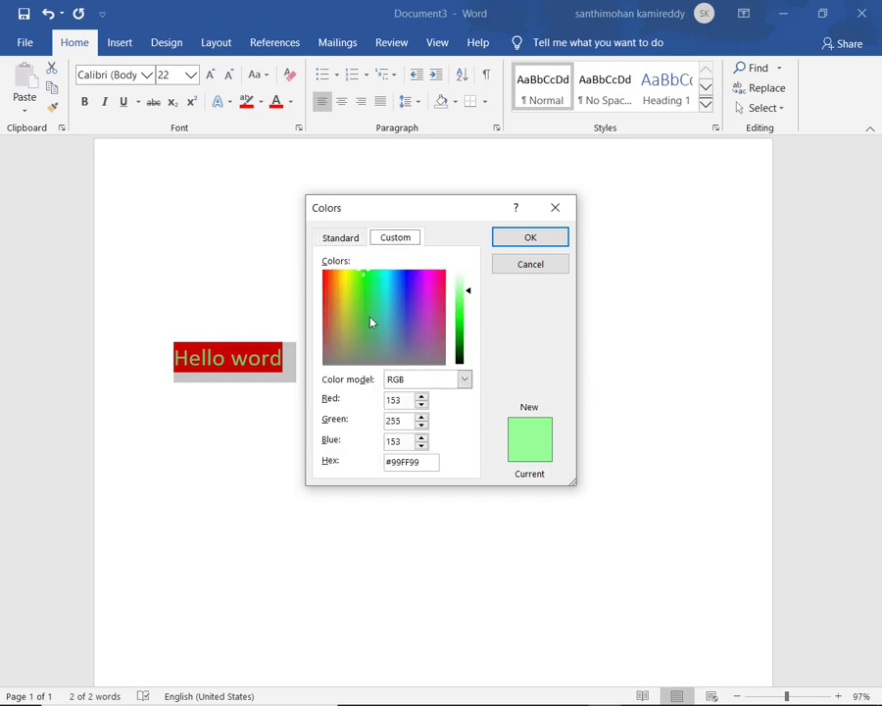
{"action": "left_click_drag", "start_coordinate": [371, 322], "coordinate": [354, 322]}
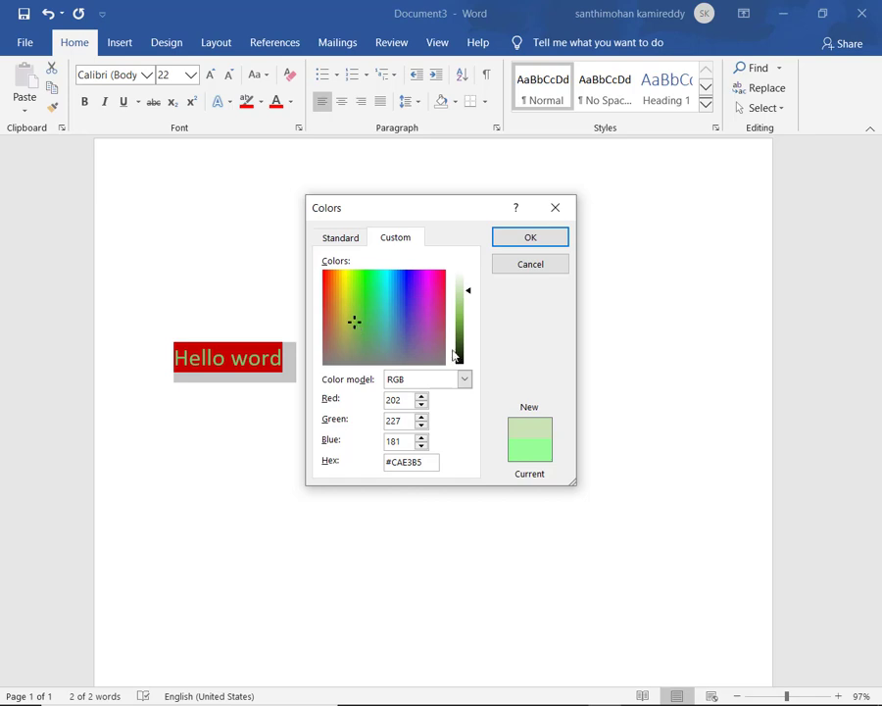
{"action": "left_click", "coordinate": [526, 240]}
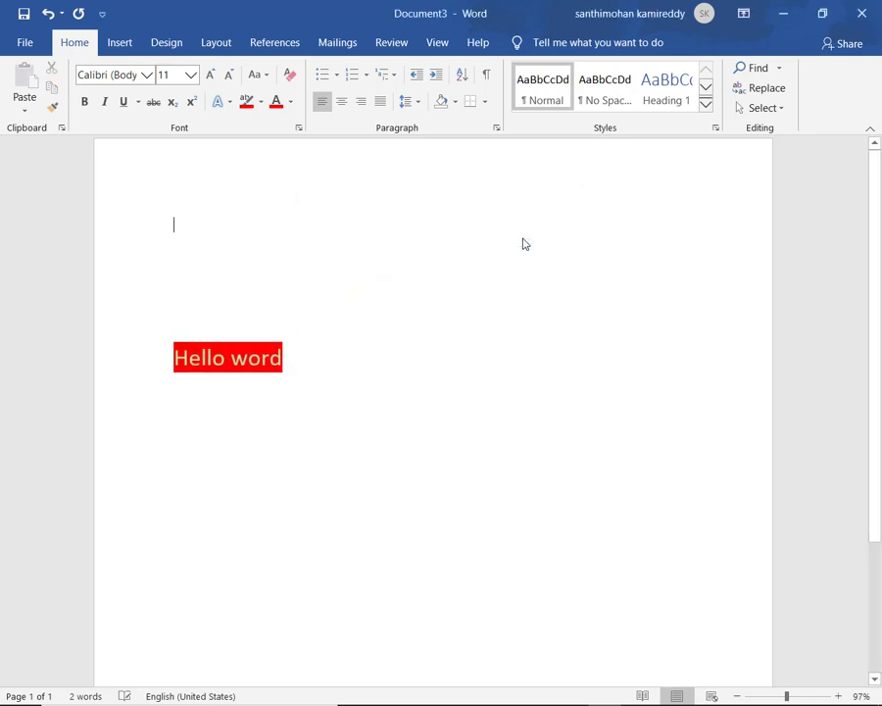
{"action": "triple_click", "coordinate": [313, 358]}
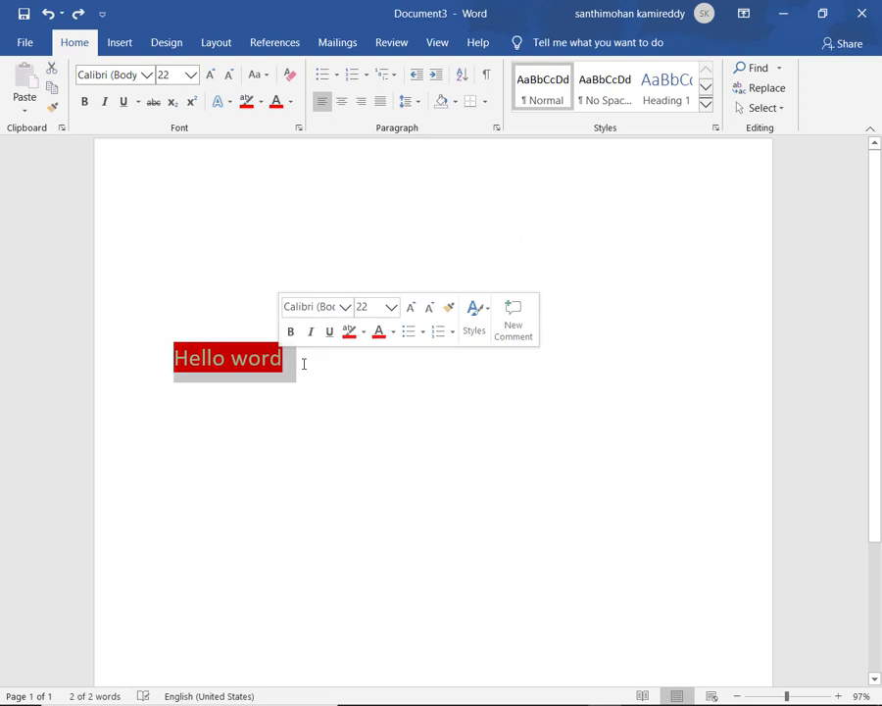
Reselect 'Hello word' and show the Font Color palette with its Gradient options
{"action": "left_click", "coordinate": [303, 364]}
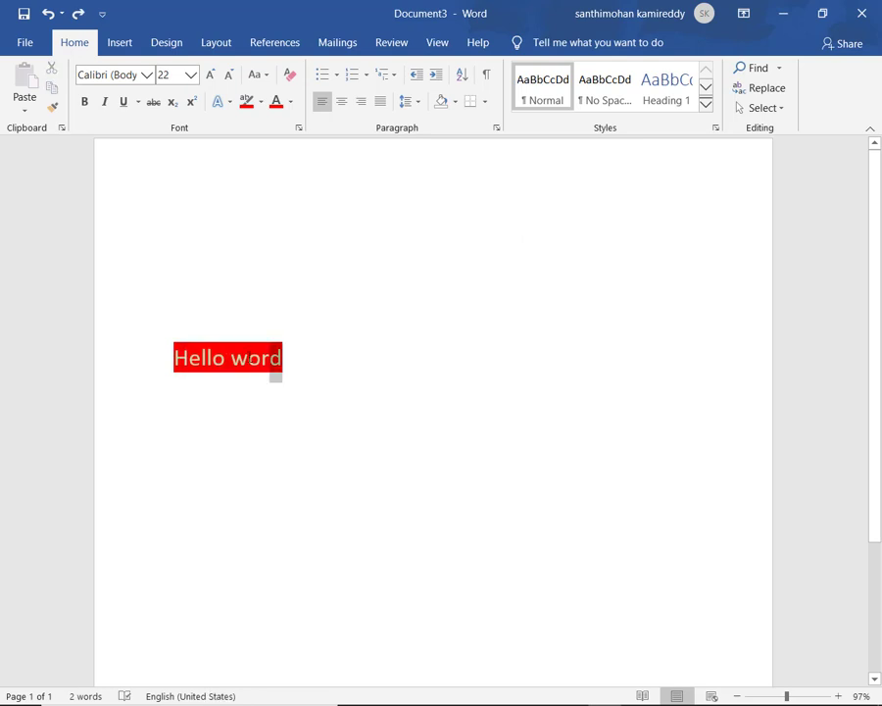
{"action": "left_click_drag", "start_coordinate": [285, 358], "coordinate": [174, 359]}
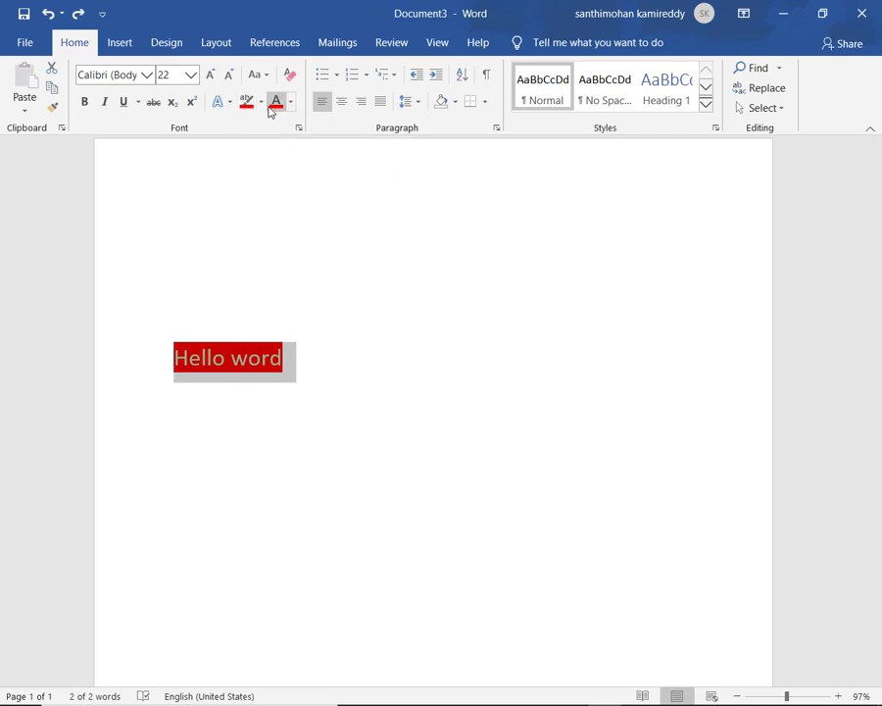
{"action": "left_click", "coordinate": [290, 104]}
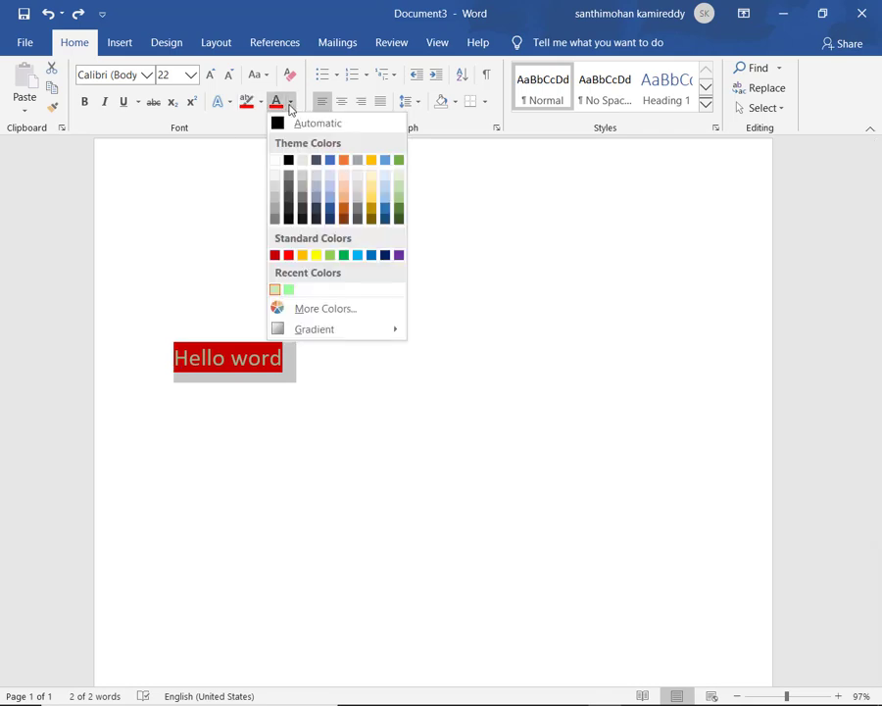
{"action": "mouse_move", "coordinate": [333, 329]}
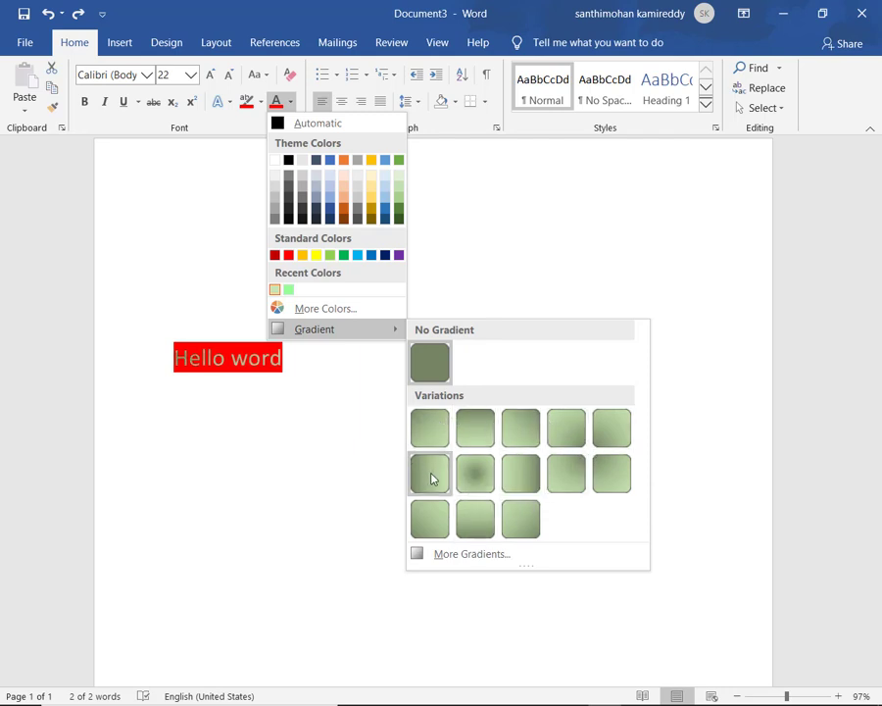
Add the Outer 'Offset: Bottom Right' shadow to 'Hello word' from Text Effects
{"action": "left_click", "coordinate": [231, 103]}
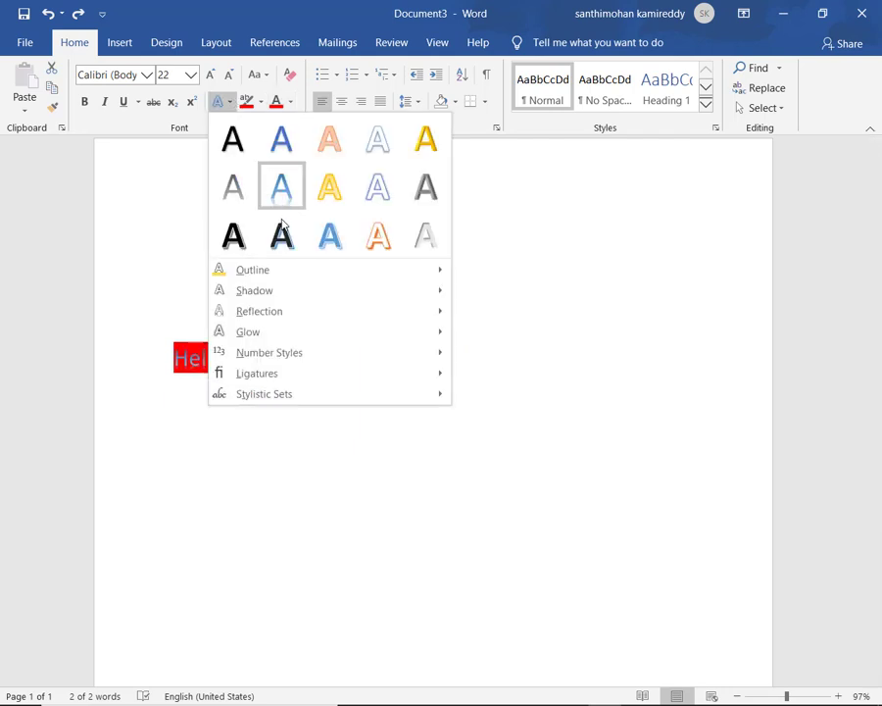
{"action": "mouse_move", "coordinate": [282, 290]}
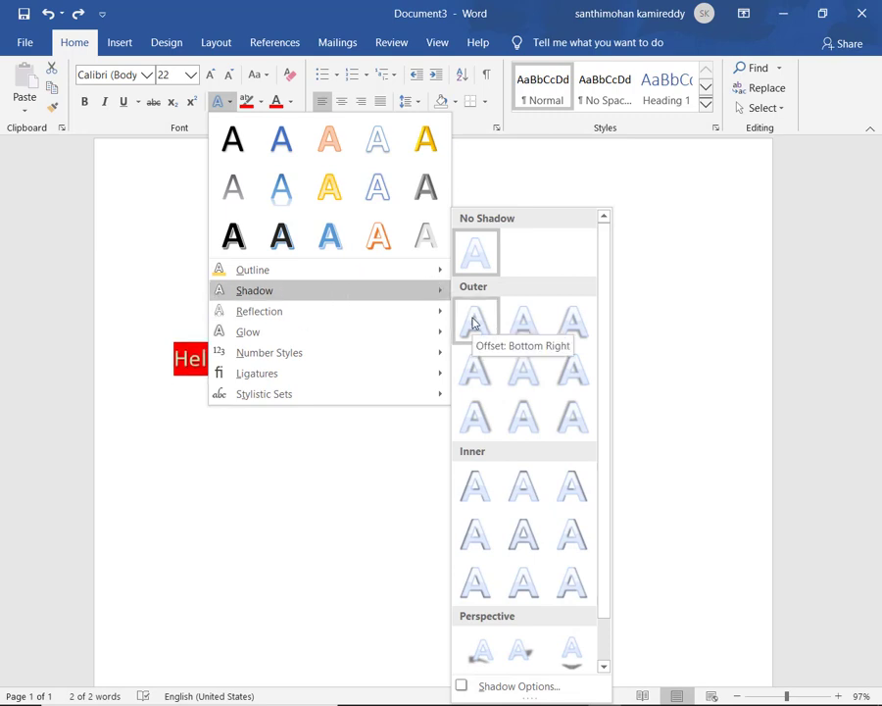
{"action": "left_click", "coordinate": [473, 322]}
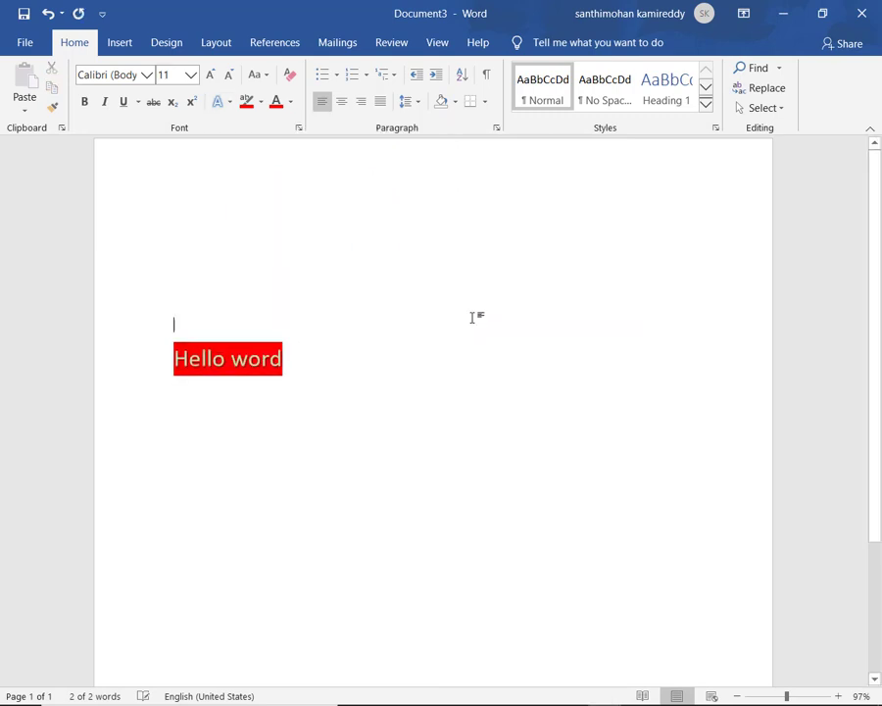
Select the whole line, enlarge it to 80 pt, and show the Font Color palette
{"action": "triple_click", "coordinate": [293, 360]}
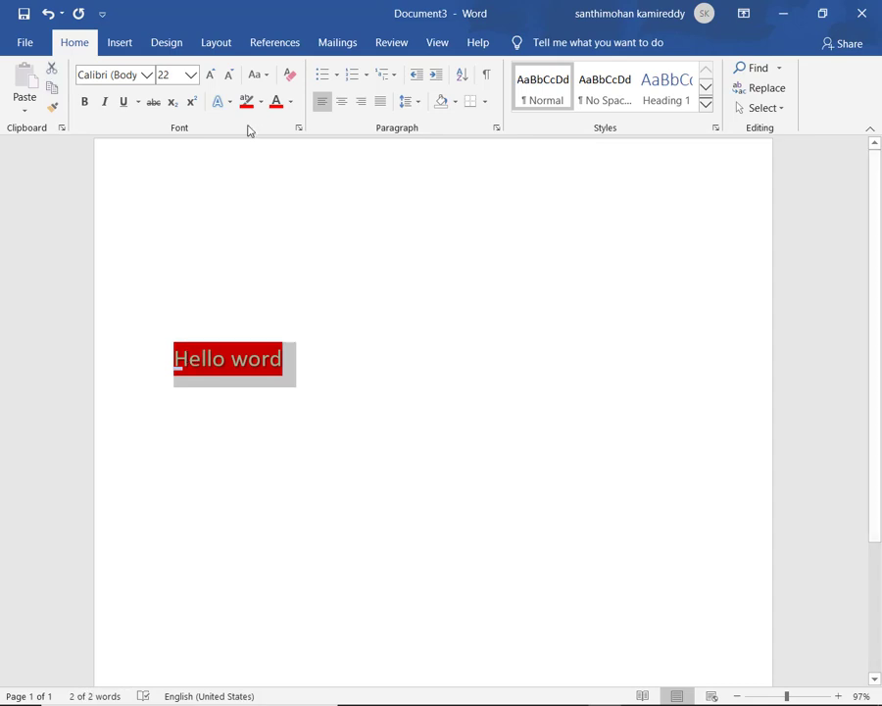
{"action": "key", "text": "ctrl+shift+period"}
{"action": "key", "text": "ctrl+shift+period"}
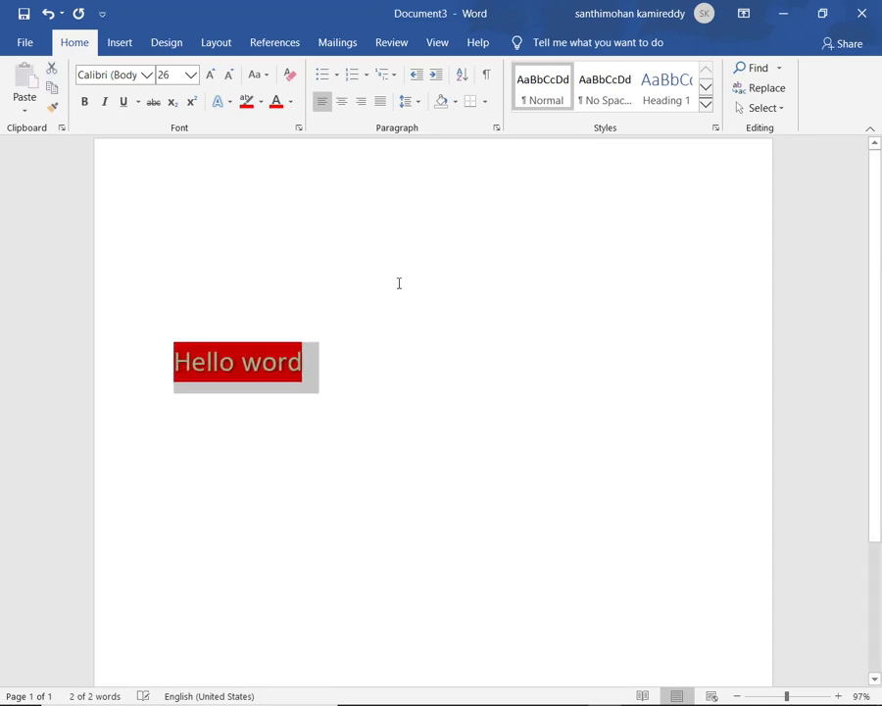
{"action": "key", "text": "ctrl+shift+period"}
{"action": "key", "text": "ctrl+shift+period"}
{"action": "key", "text": "ctrl+shift+period"}
{"action": "key", "text": "ctrl+shift+period"}
{"action": "key", "text": "ctrl+shift+period"}
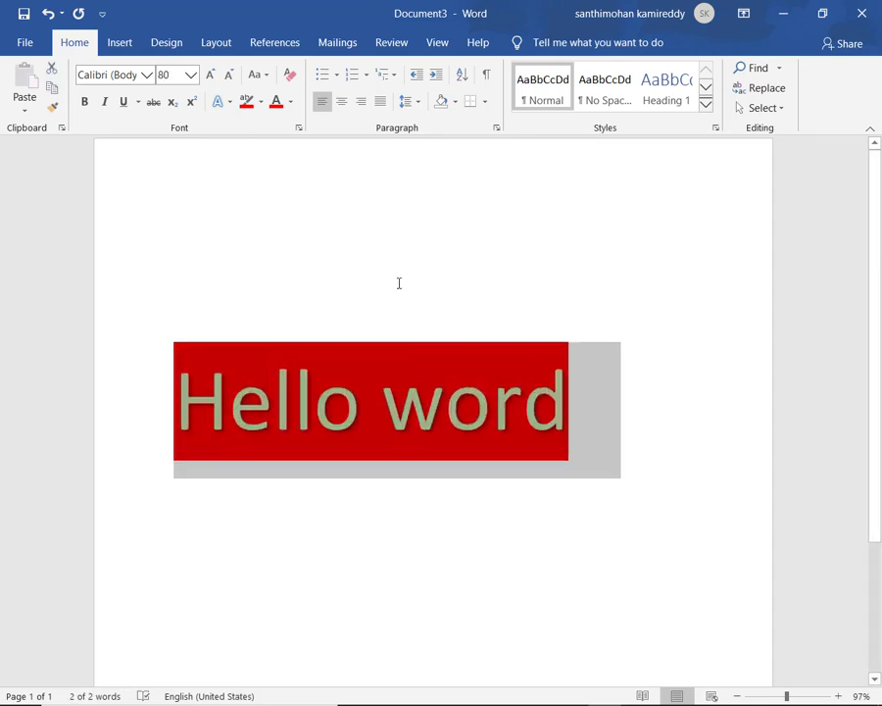
{"action": "left_click", "coordinate": [292, 102]}
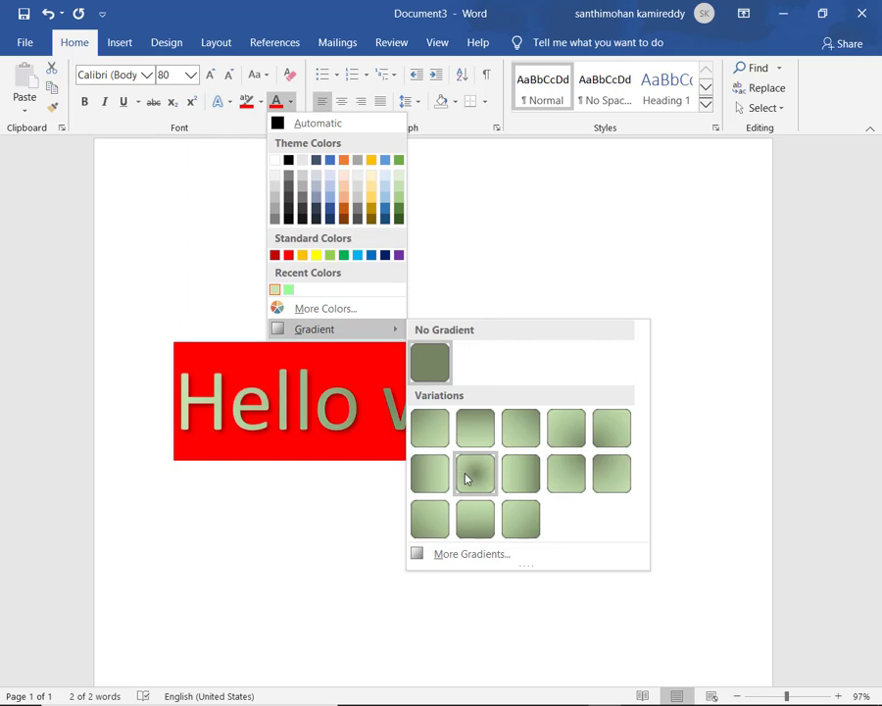
Fill the letters with the From Center green gradient, then reselect the line for recolouring
{"action": "left_click", "coordinate": [467, 479]}
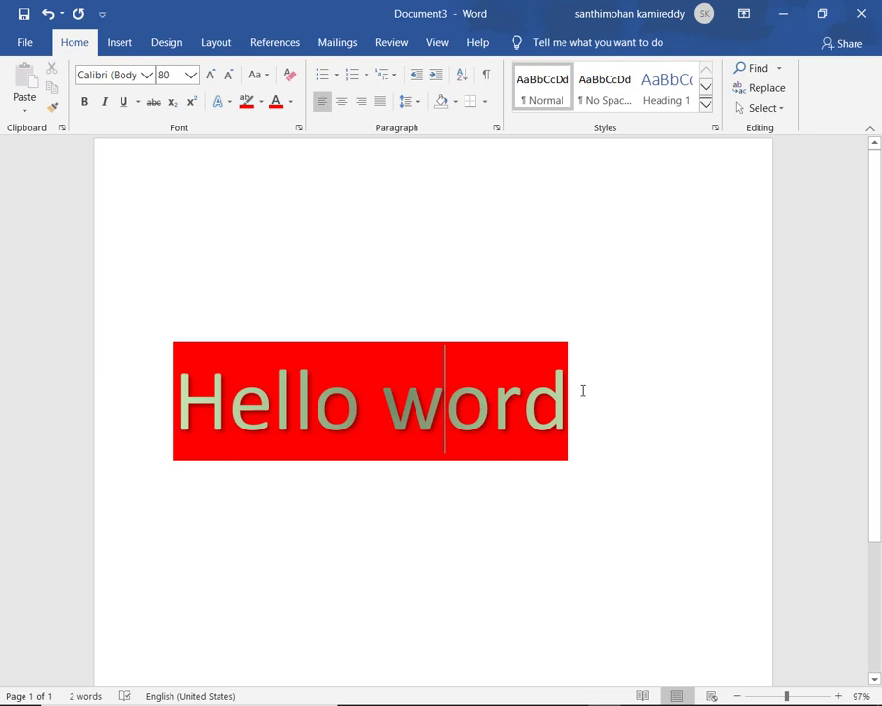
{"action": "left_click_drag", "start_coordinate": [580, 388], "coordinate": [241, 381]}
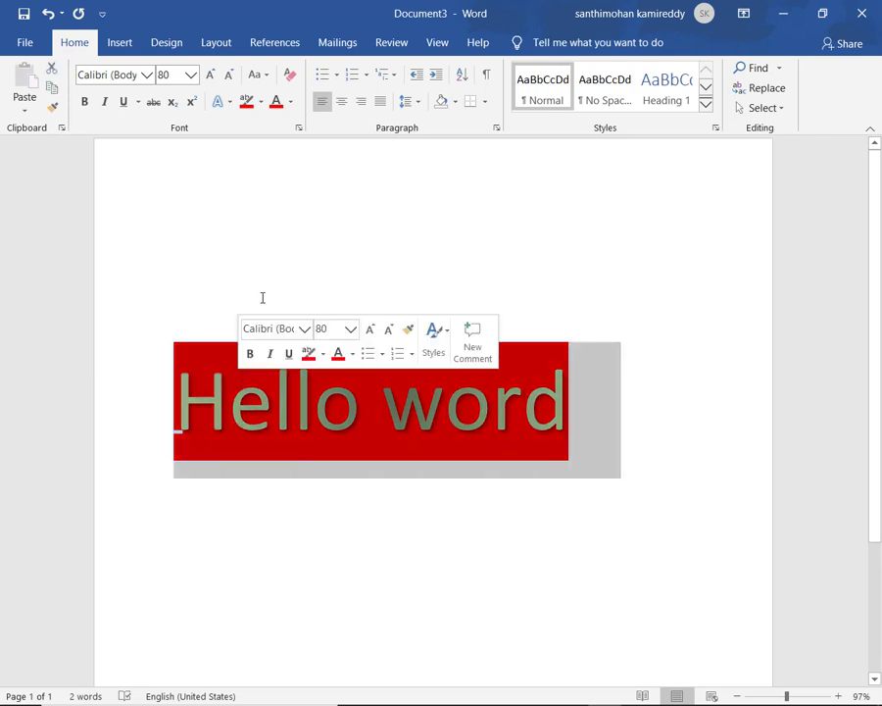
{"action": "left_click", "coordinate": [291, 102]}
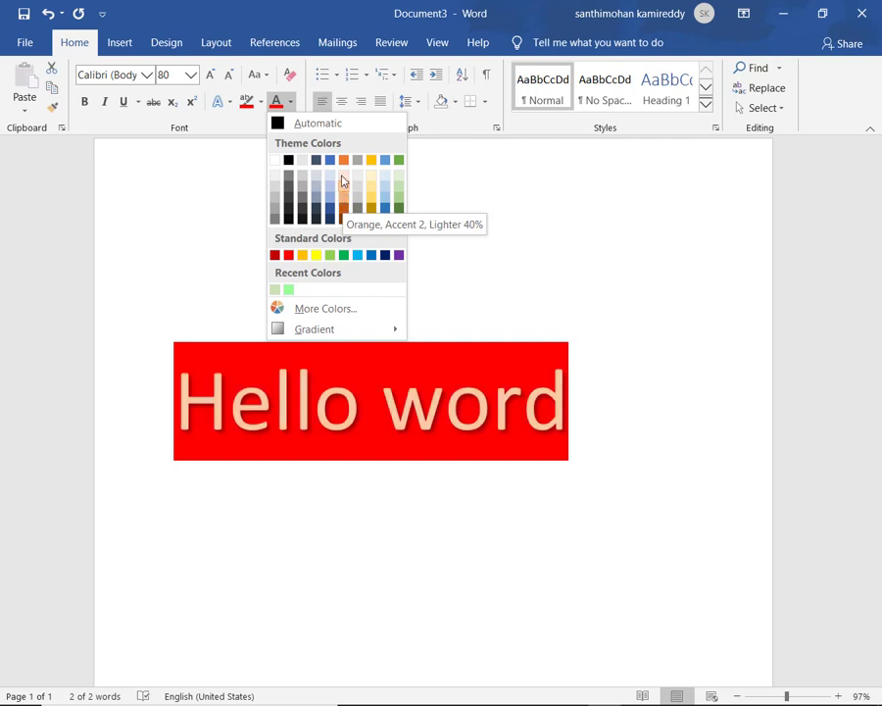
Set the font colour to Automatic black and change the highlight to No Color
{"action": "left_click", "coordinate": [326, 123]}
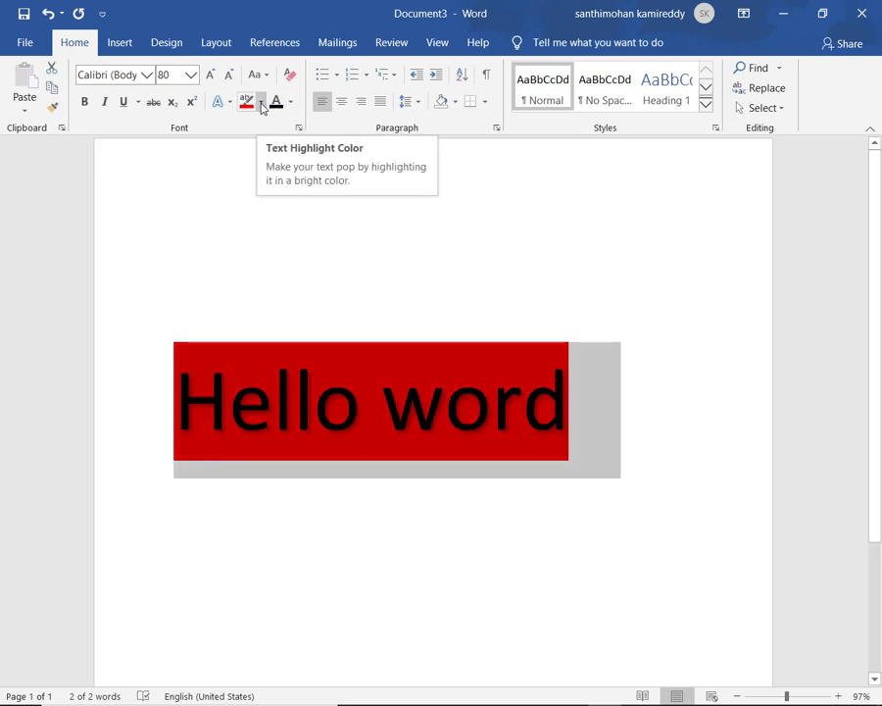
{"action": "left_click", "coordinate": [262, 106]}
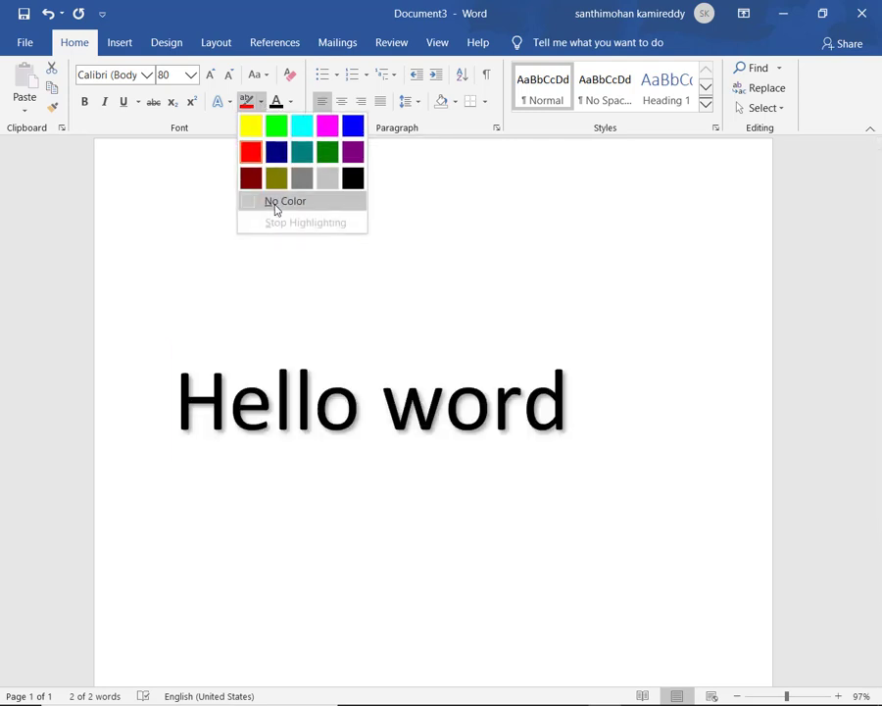
{"action": "left_click", "coordinate": [276, 203]}
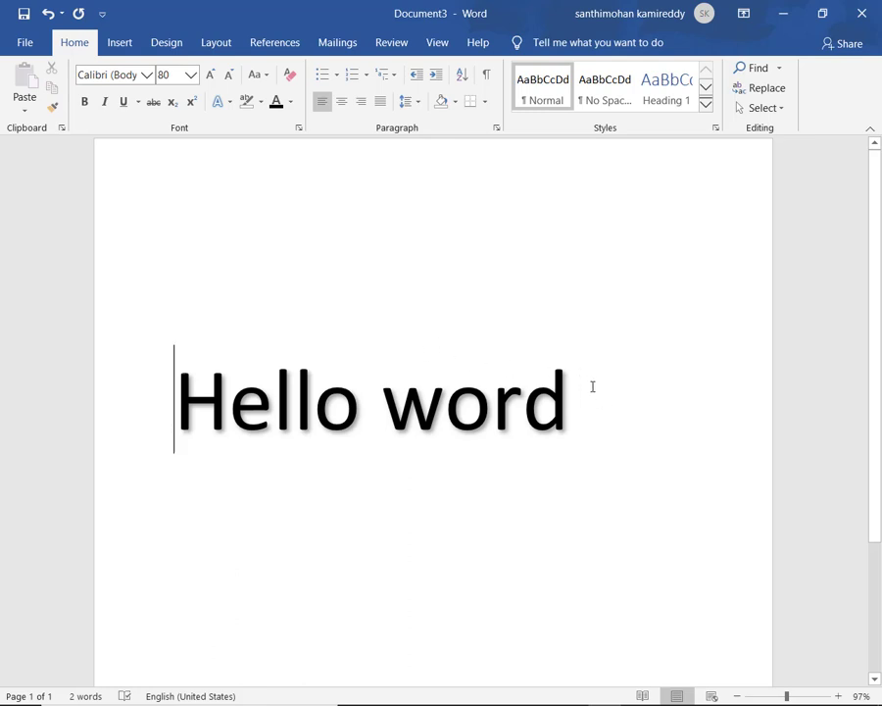
Select 'Hello word' and apply a Gray text highlight
{"action": "left_click_drag", "start_coordinate": [574, 388], "coordinate": [263, 380]}
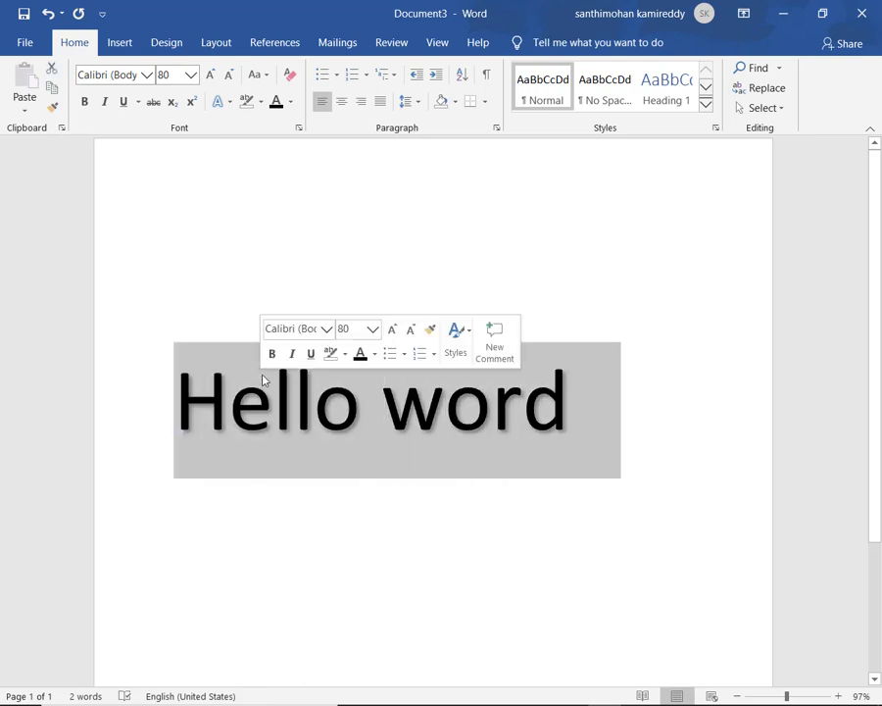
{"action": "left_click", "coordinate": [261, 103]}
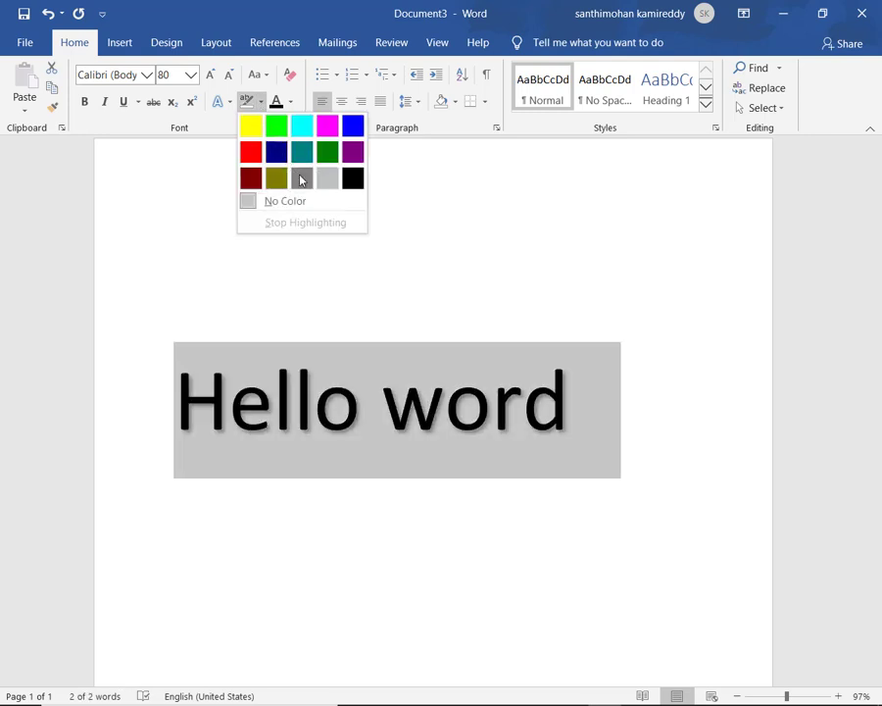
{"action": "left_click", "coordinate": [301, 178]}
{"action": "left_click", "coordinate": [291, 145]}
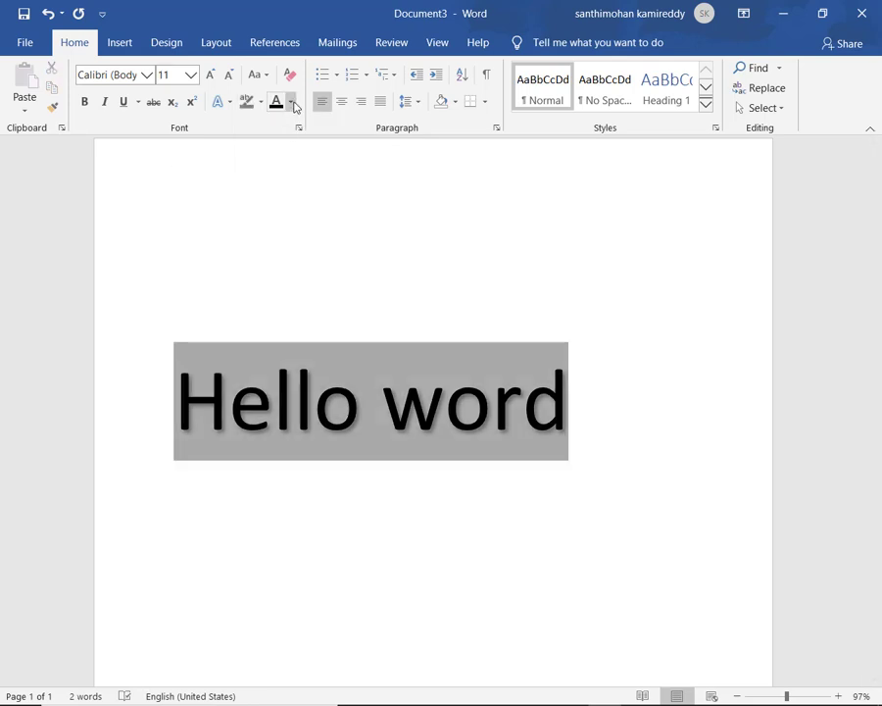
Select the entire 80 pt 'Hello word' paragraph again
{"action": "left_click", "coordinate": [290, 101]}
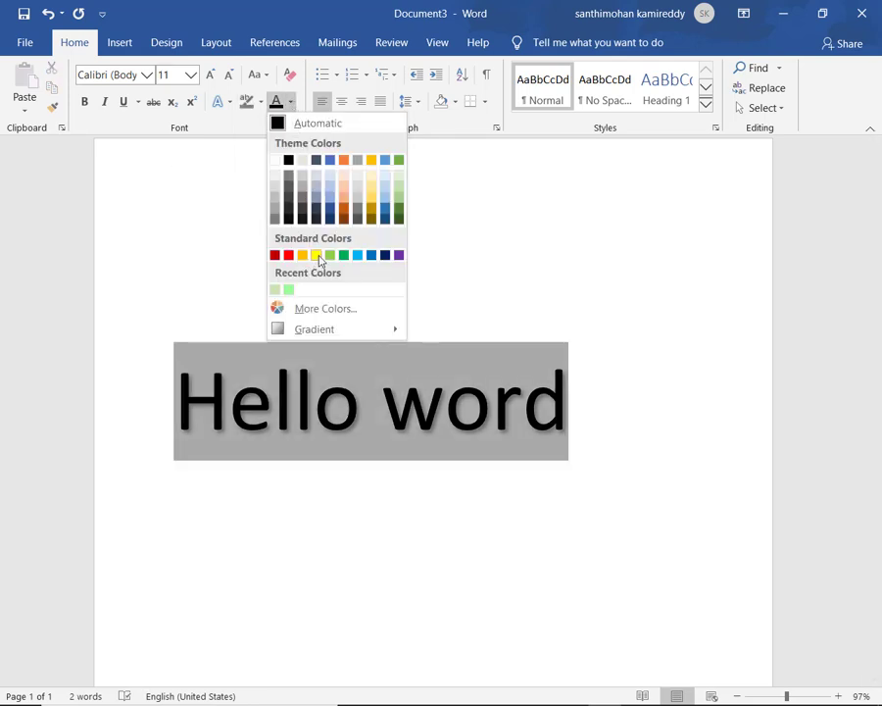
{"action": "left_click", "coordinate": [564, 375]}
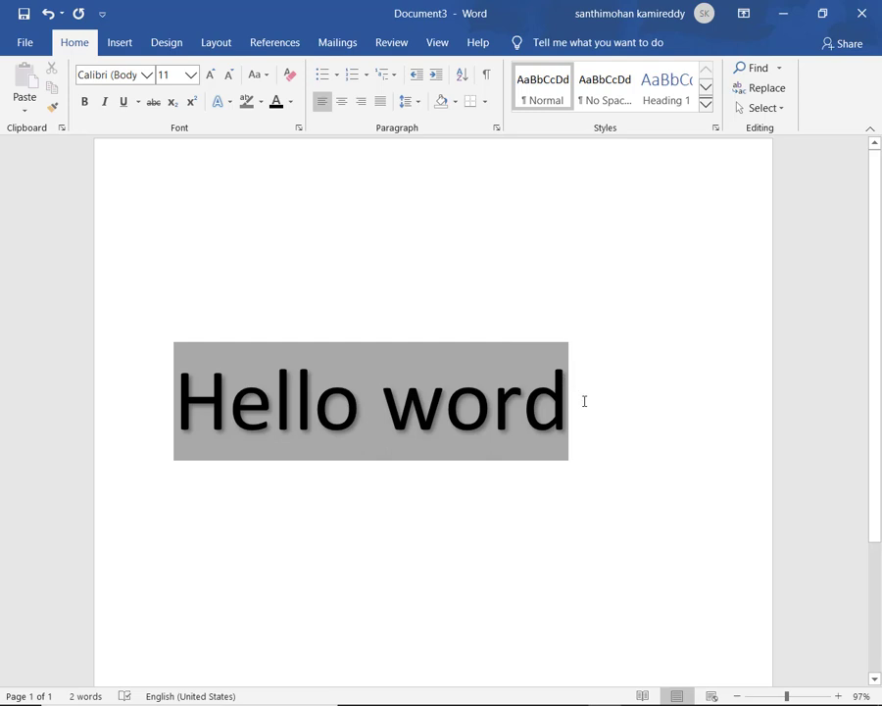
{"action": "left_click", "coordinate": [584, 401]}
{"action": "left_click_drag", "start_coordinate": [520, 402], "coordinate": [337, 381]}
{"action": "left_click", "coordinate": [337, 381]}
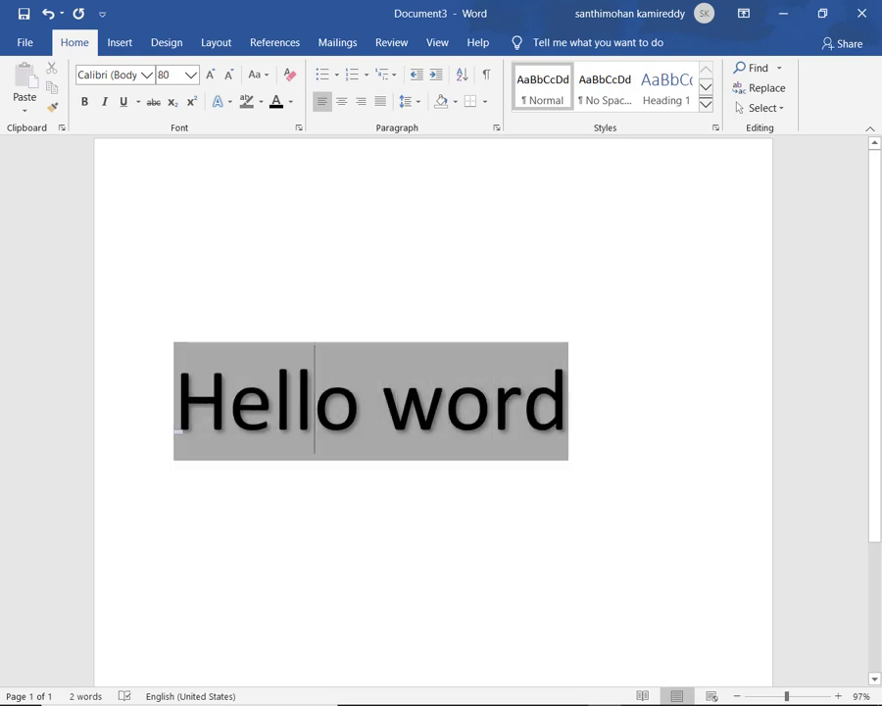
{"action": "left_click", "coordinate": [578, 391]}
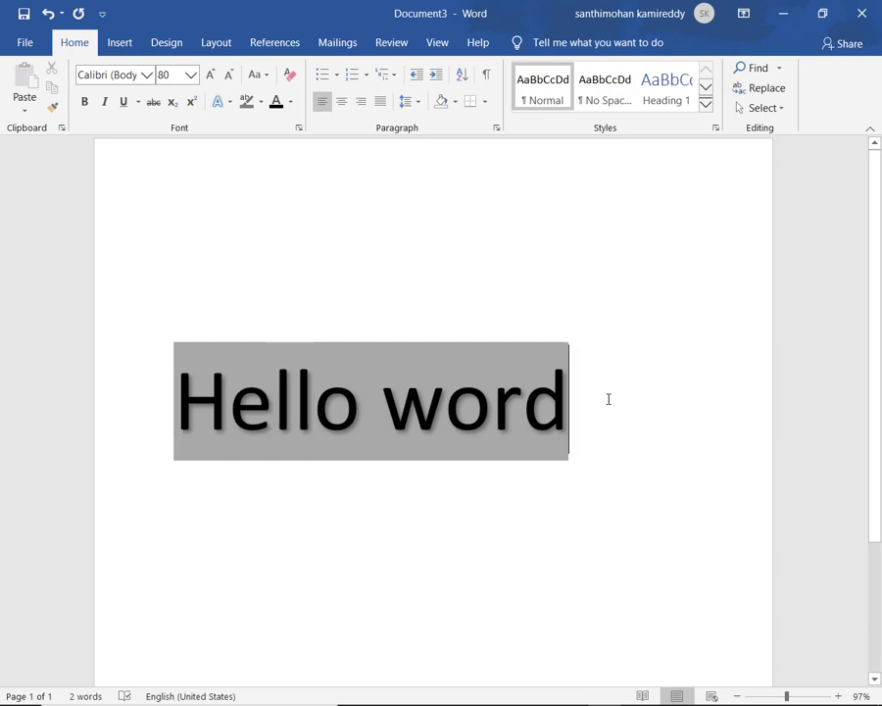
{"action": "key", "text": "ctrl+a"}
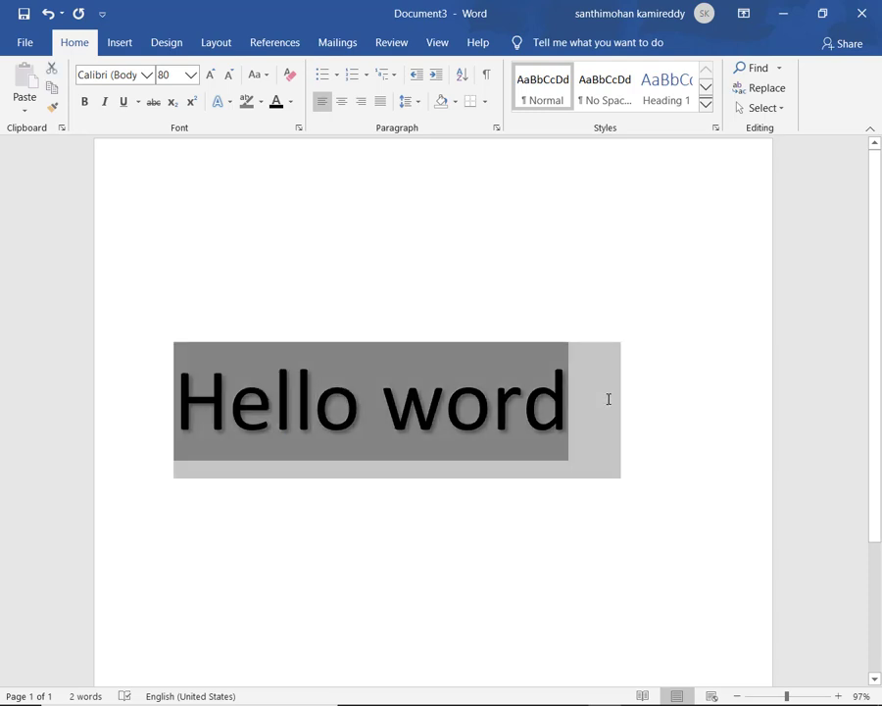
Briefly make 'Hello word' yellow, return it to black, then set its highlight to No Color
{"action": "left_click", "coordinate": [290, 102]}
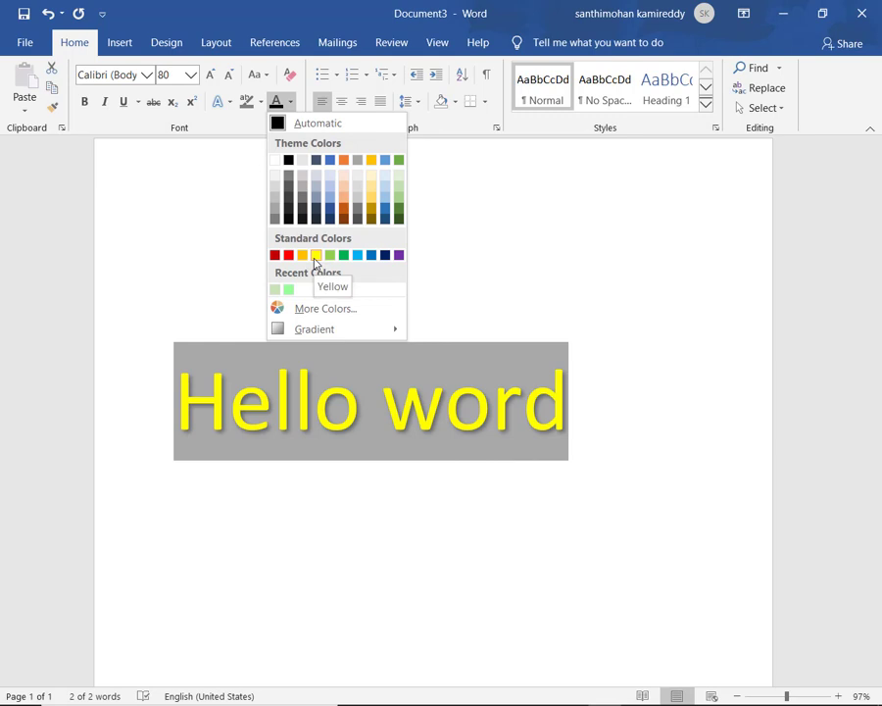
{"action": "left_click", "coordinate": [314, 257]}
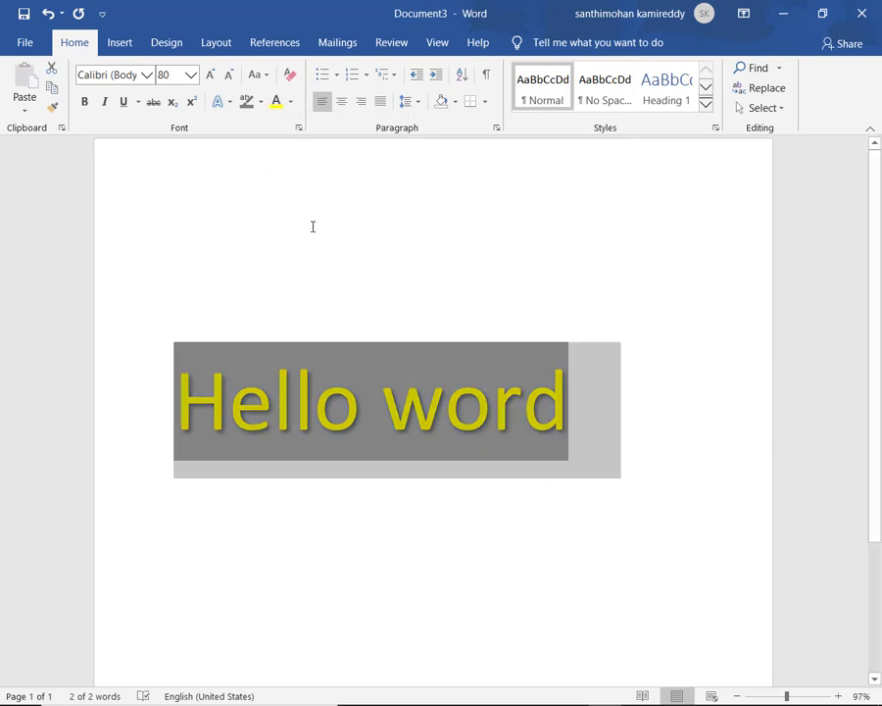
{"action": "left_click", "coordinate": [290, 102]}
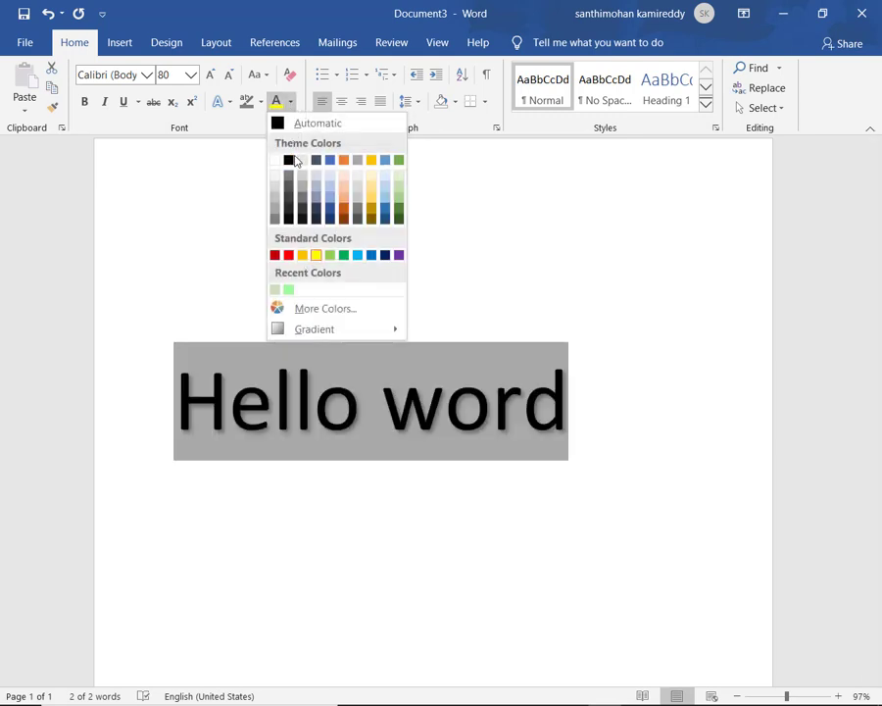
{"action": "left_click", "coordinate": [306, 124]}
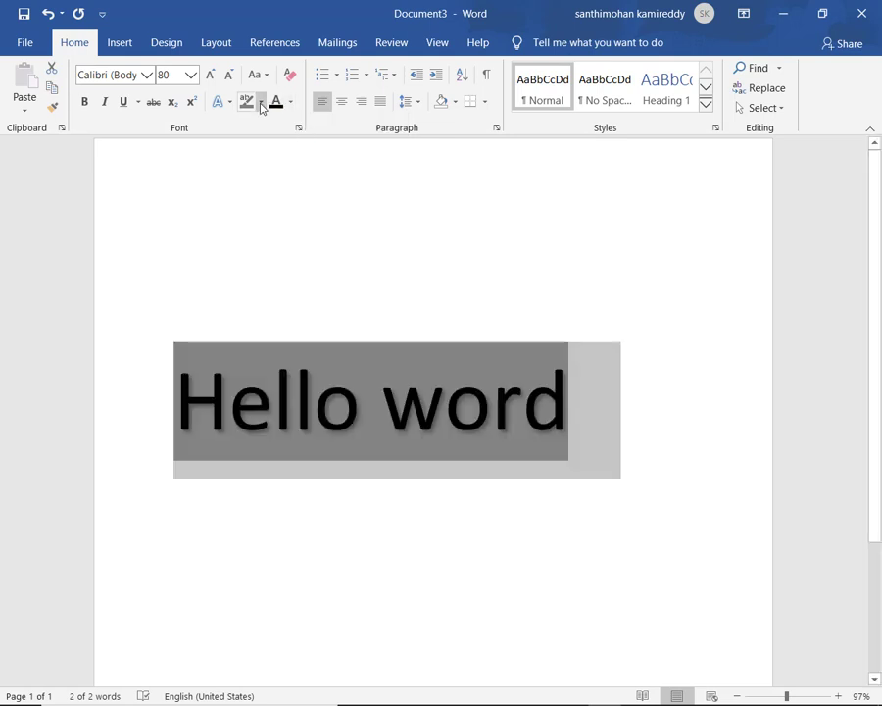
{"action": "left_click", "coordinate": [261, 102]}
{"action": "left_click", "coordinate": [278, 202]}
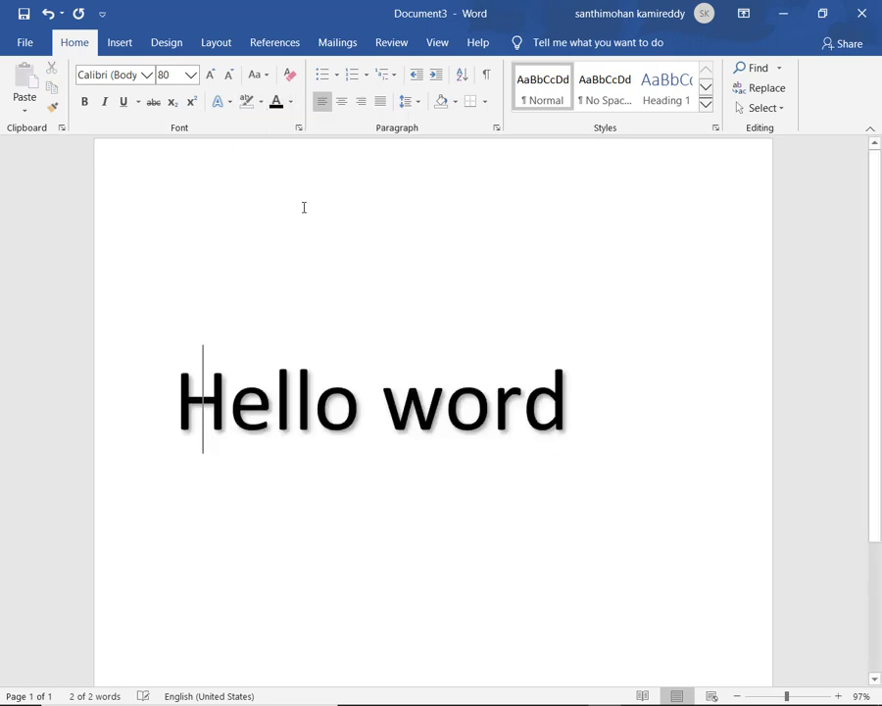